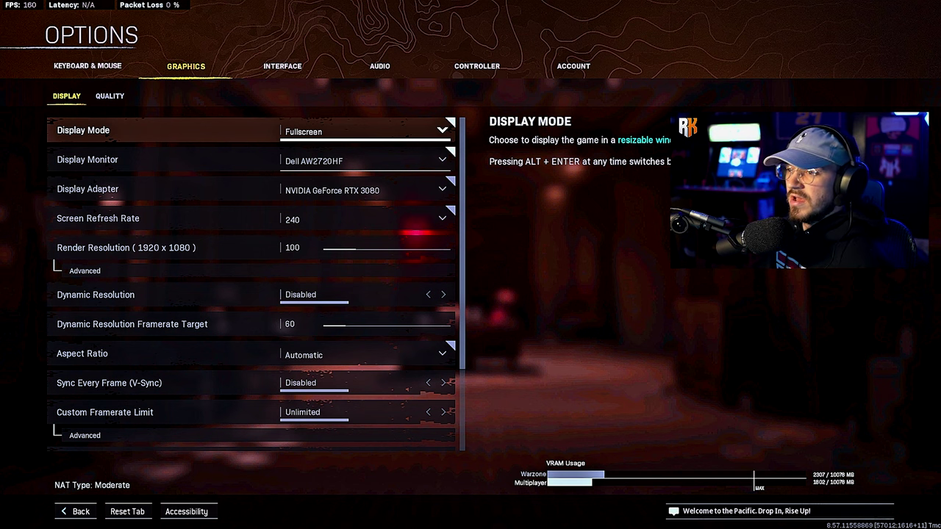
- Review the graphics display settings from Display Mode through NVIDIA Reflex Low Latency
{"action": "key", "text": "Down"}
{"action": "key", "text": "Down"}
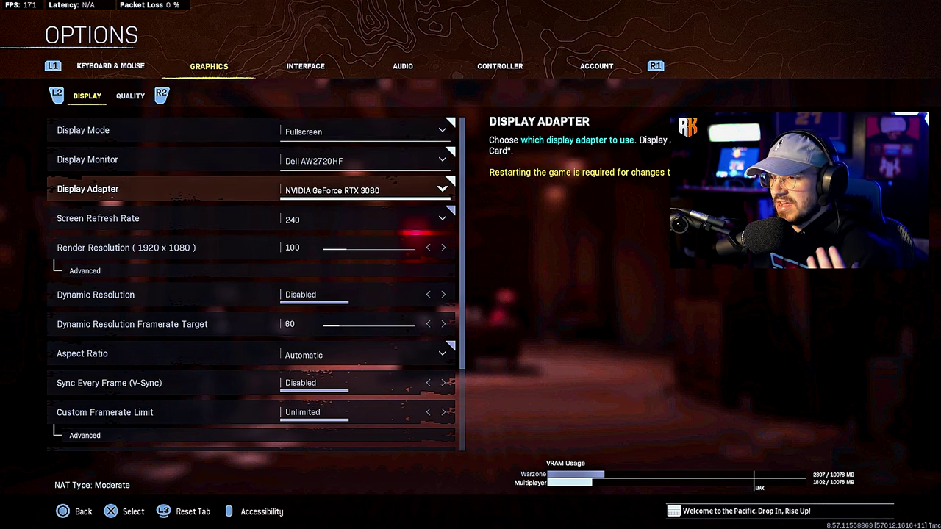
{"action": "key", "text": "Down"}
{"action": "key", "text": "Down"}
{"action": "key", "text": "Down"}
{"action": "key", "text": "Down"}
{"action": "key", "text": "Down"}
{"action": "key", "text": "Down"}
{"action": "key", "text": "Down"}
{"action": "key", "text": "Down"}
{"action": "key", "text": "Down"}
{"action": "key", "text": "Down"}
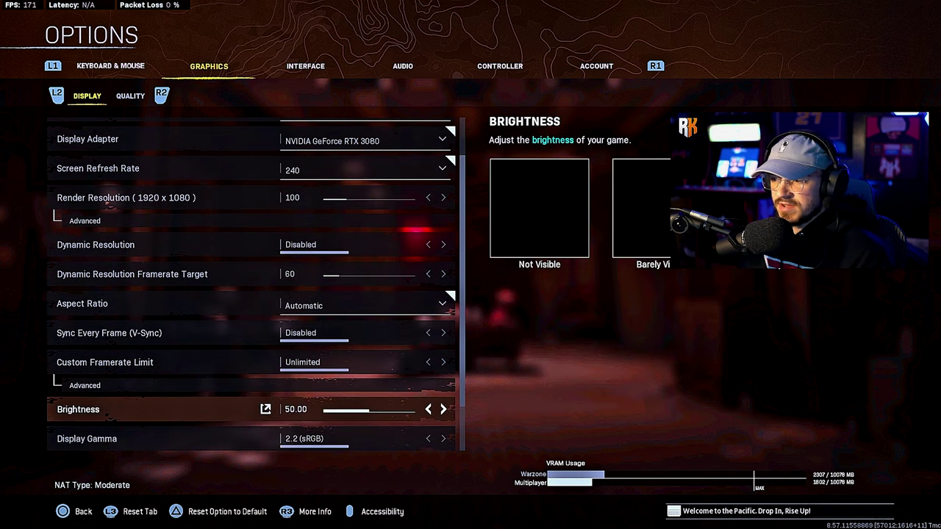
{"action": "key", "text": "Down"}
{"action": "key", "text": "Down"}
{"action": "key", "text": "Down"}
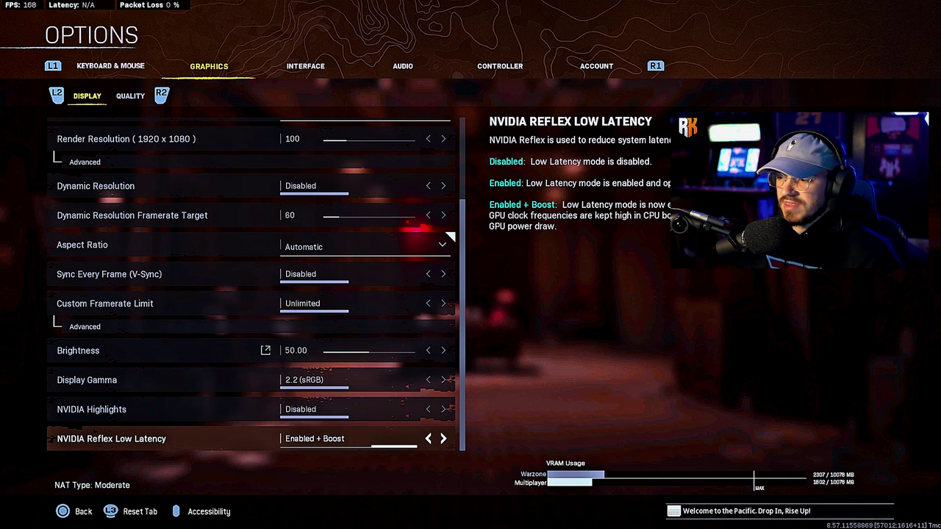
- Review the graphics quality settings for field of view, camera movement, and details and textures through On-demand Texture Streaming
{"action": "key", "text": "Page_Down"}
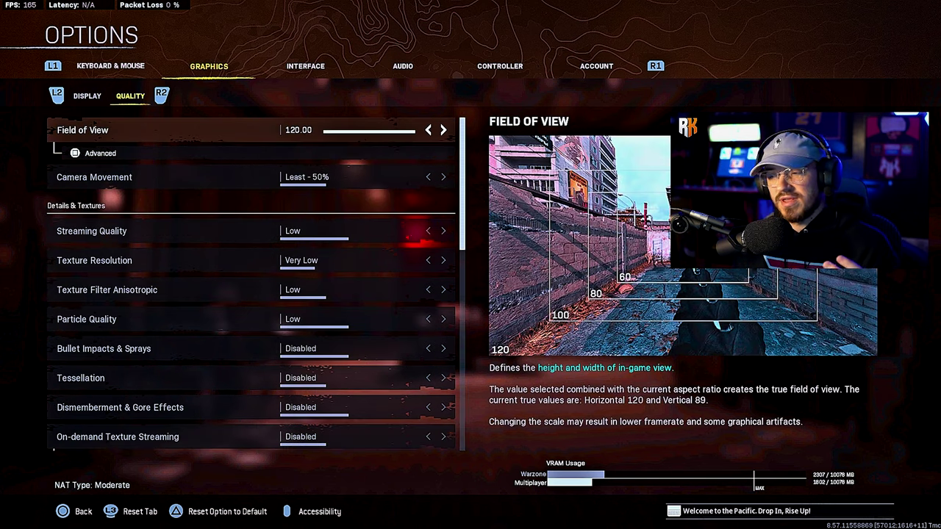
{"action": "key", "text": "Down"}
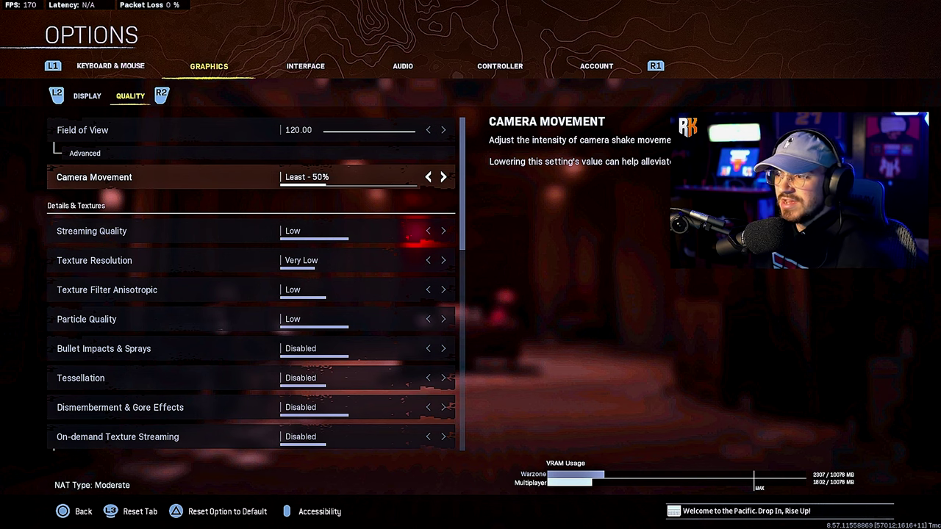
{"action": "key", "text": "Down"}
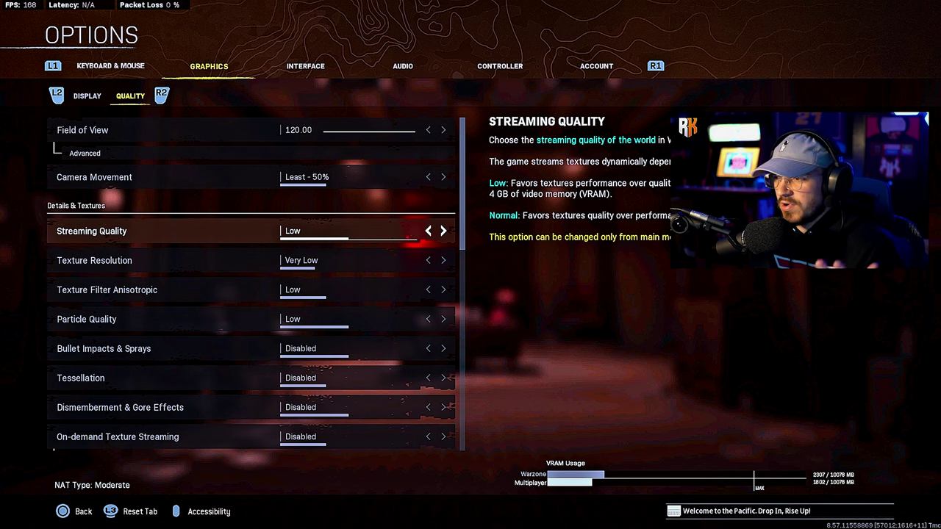
{"action": "key", "text": "Down"}
{"action": "key", "text": "Down"}
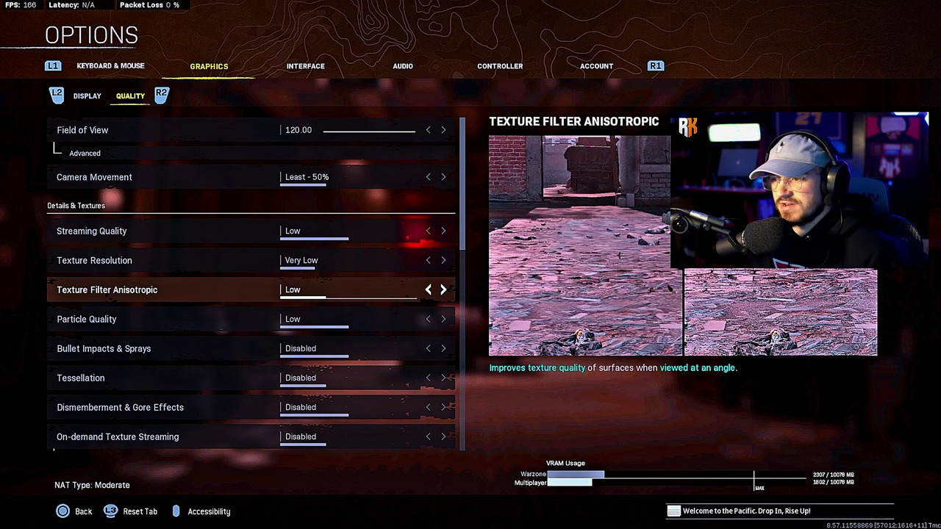
{"action": "key", "text": "Down"}
{"action": "key", "text": "Down"}
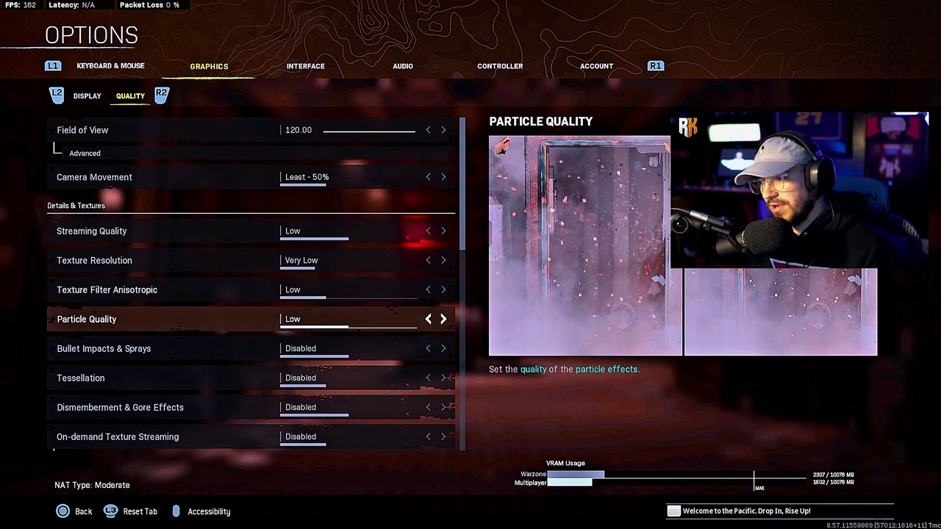
{"action": "key", "text": "Down"}
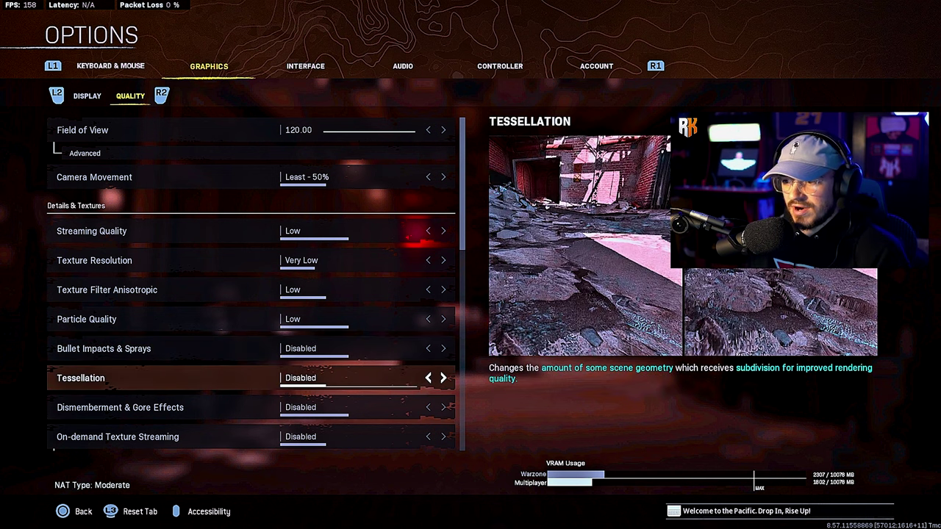
{"action": "key", "text": "Down"}
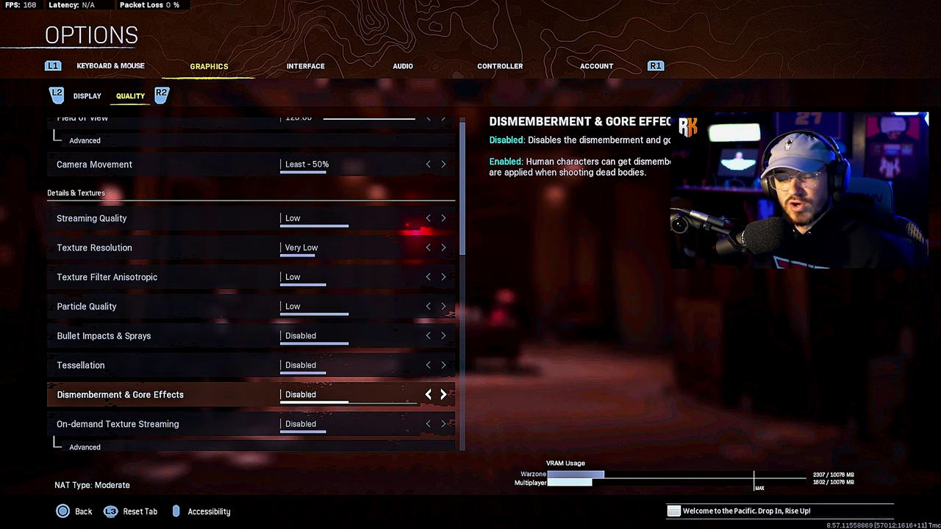
{"action": "key", "text": "Down"}
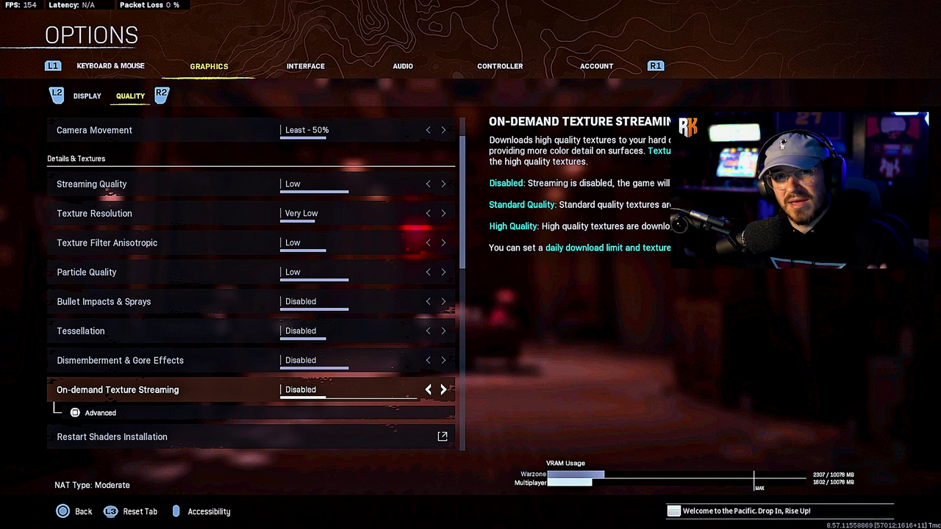
- Review the post-processing effects settings, including NVIDIA DLSS, Anti-Aliasing, Depth of Field, and world and weapon motion blur
{"action": "key", "text": "Down"}
{"action": "key", "text": "Down"}
{"action": "key", "text": "Down"}
{"action": "key", "text": "Down"}
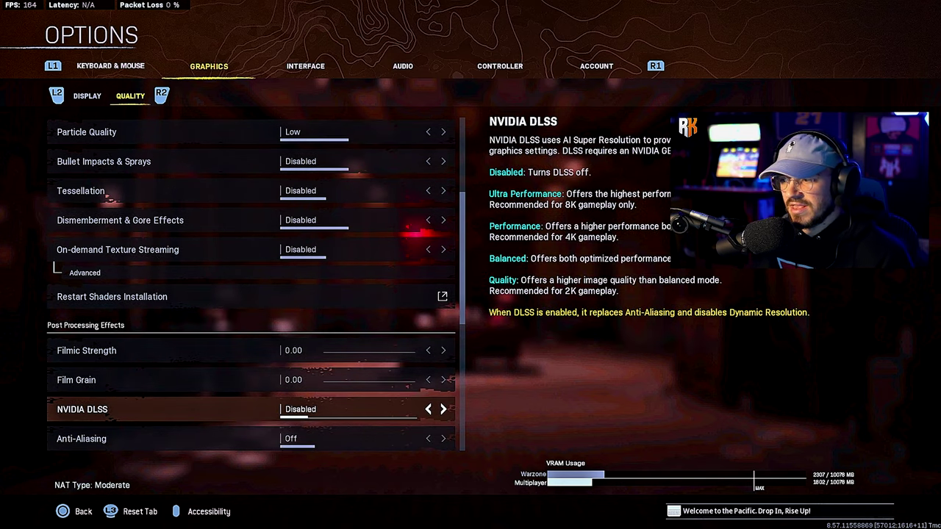
{"action": "key", "text": "Down"}
{"action": "key", "text": "Down"}
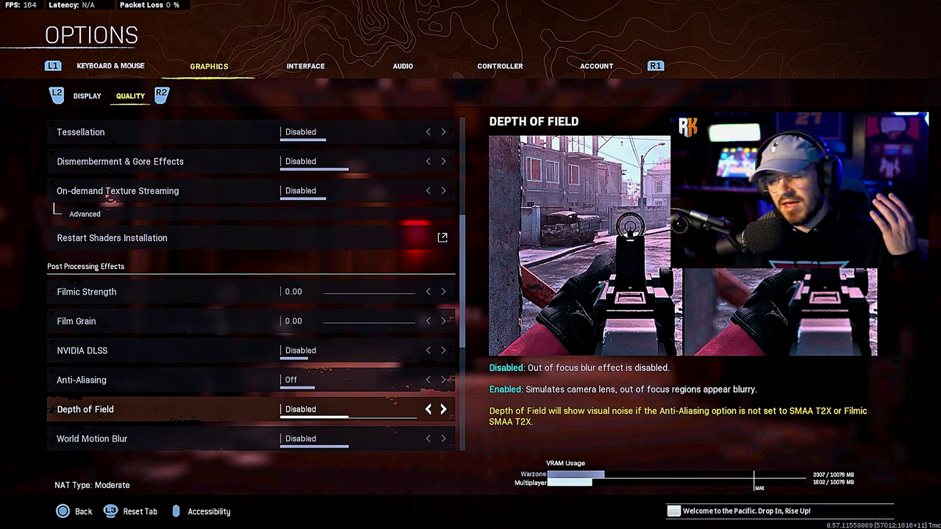
{"action": "key", "text": "Down"}
{"action": "key", "text": "Down"}
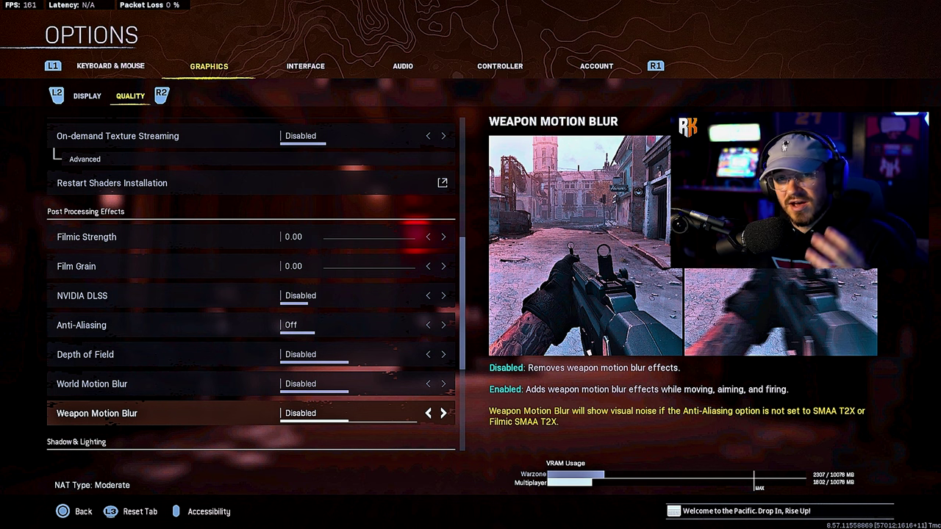
- Review the shadow and lighting settings from Shadow Map Resolution through Screen Space Reflection (SSR)
{"action": "key", "text": "Down"}
{"action": "key", "text": "Down"}
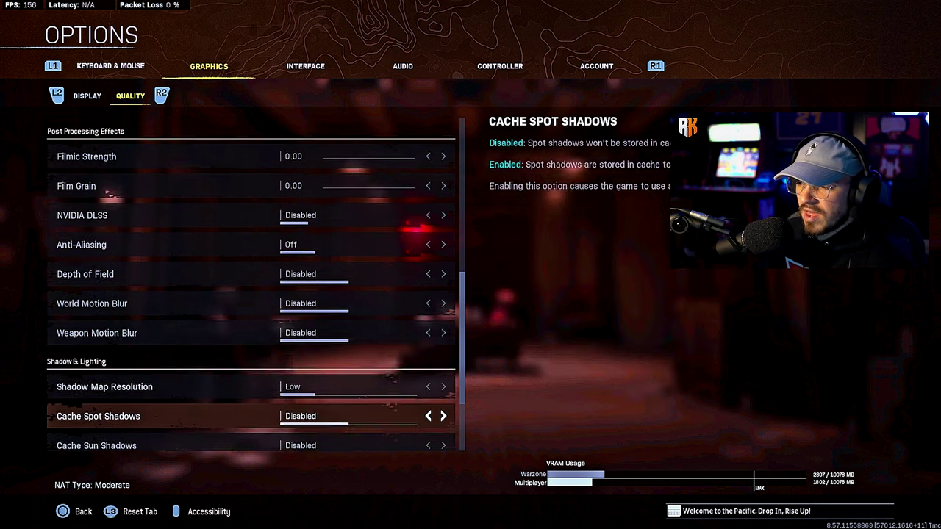
{"action": "key", "text": "Up"}
{"action": "key", "text": "Down"}
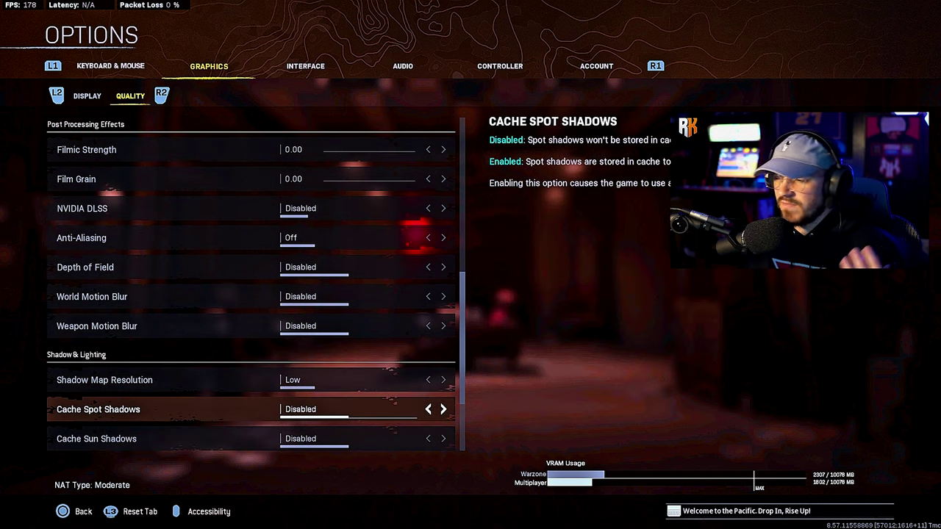
{"action": "key", "text": "Up"}
{"action": "key", "text": "Up"}
{"action": "key", "text": "Up"}
{"action": "key", "text": "Down"}
{"action": "key", "text": "Down"}
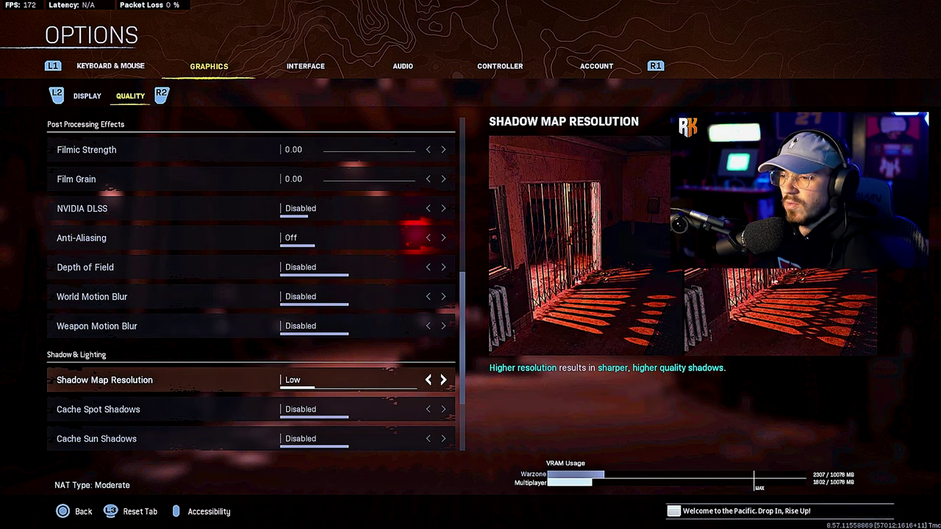
{"action": "key", "text": "Down"}
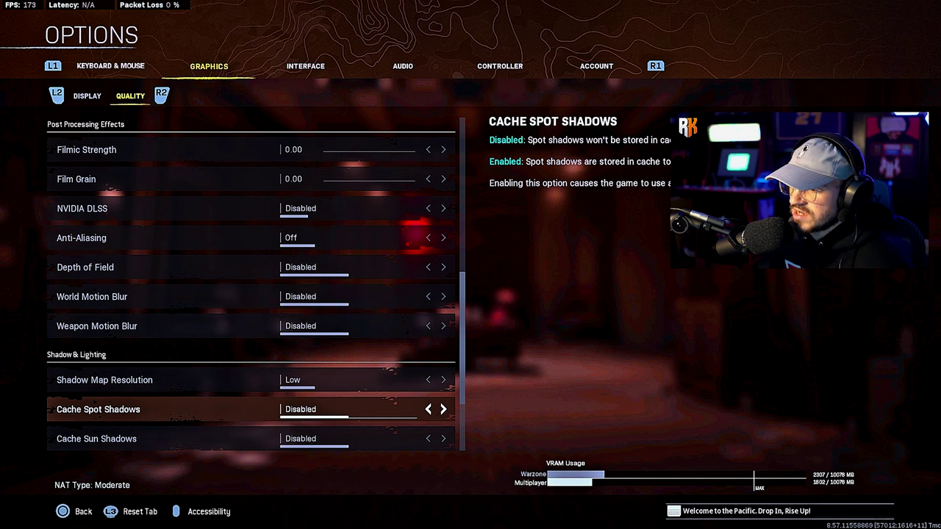
{"action": "key", "text": "Down"}
{"action": "key", "text": "Down"}
{"action": "key", "text": "Down"}
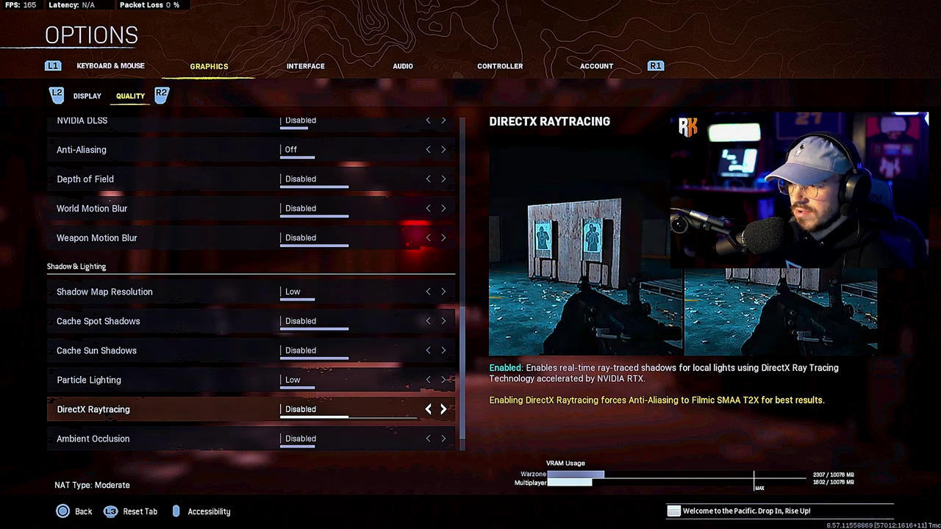
{"action": "key", "text": "Down"}
{"action": "key", "text": "Down"}
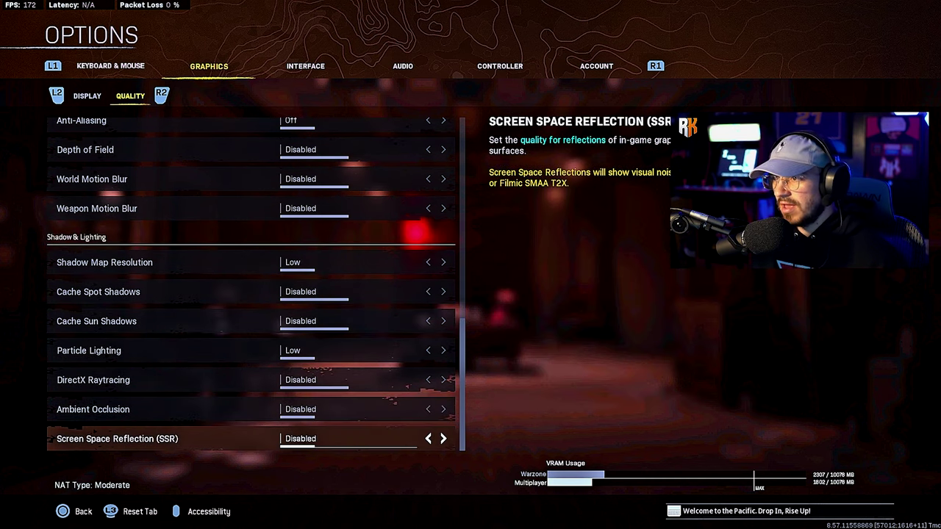
- Open the controller options and examine the button layout, stick layout, vertical look inversion, and minimum and maximum stick deadzones
{"action": "key", "text": "e"}
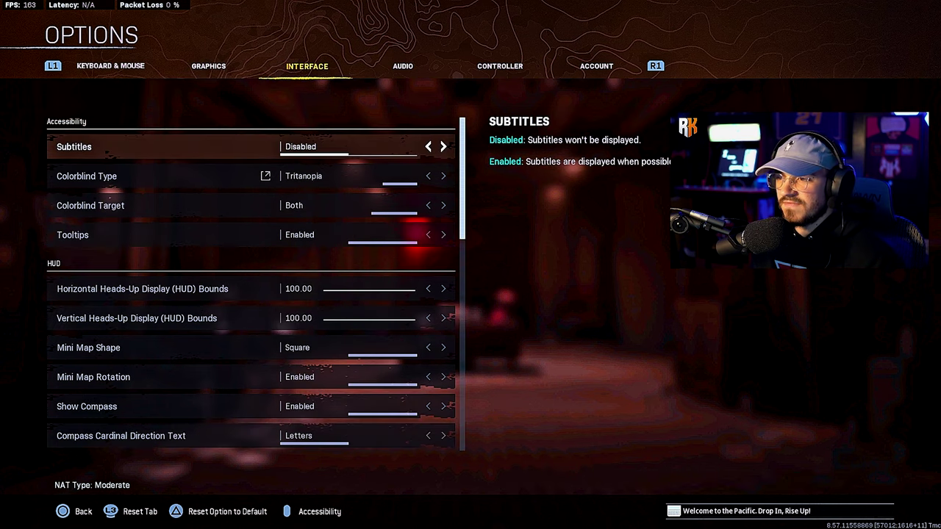
{"action": "key", "text": "e"}
{"action": "key", "text": "e"}
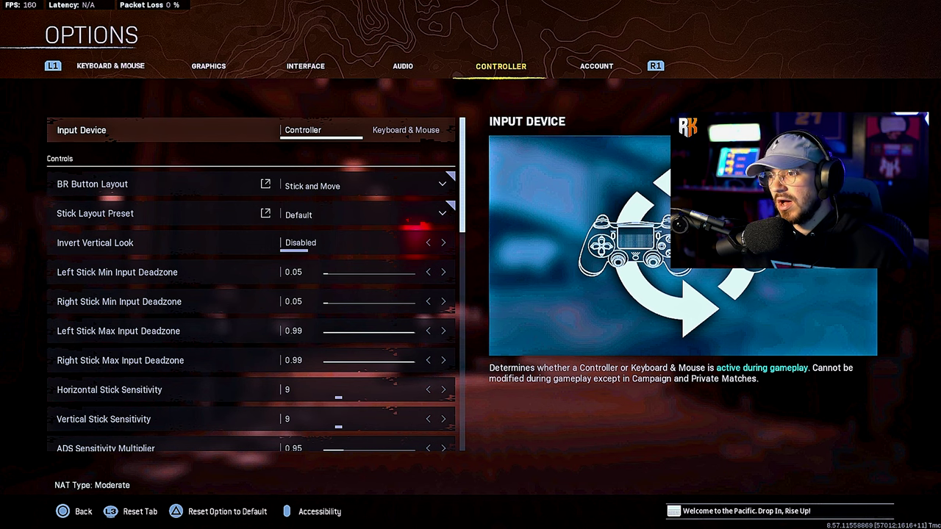
{"action": "left_click", "coordinate": [92, 183]}
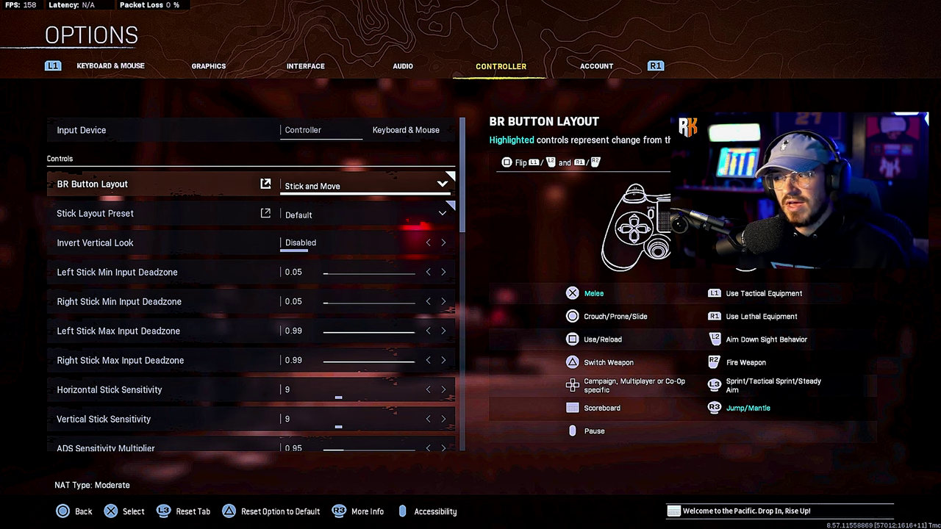
{"action": "left_click", "coordinate": [95, 213]}
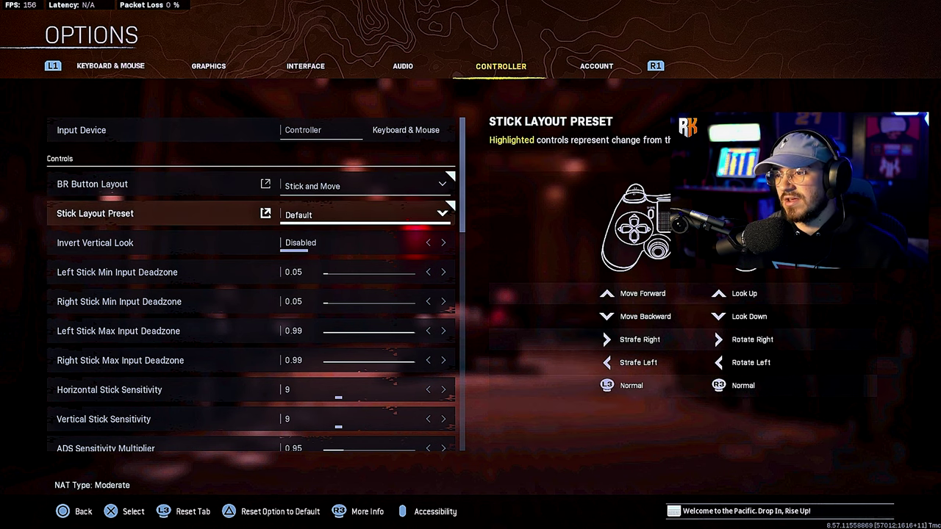
{"action": "left_click", "coordinate": [95, 242]}
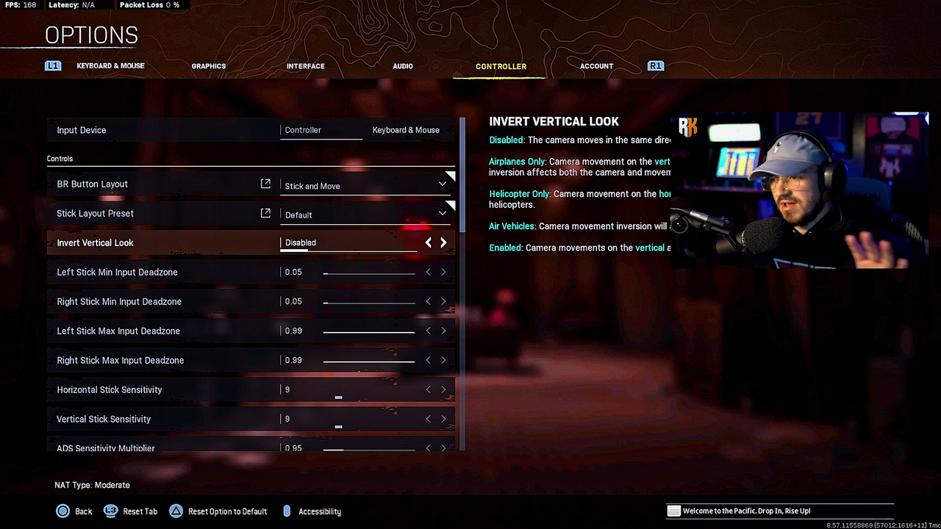
{"action": "left_click", "coordinate": [117, 272]}
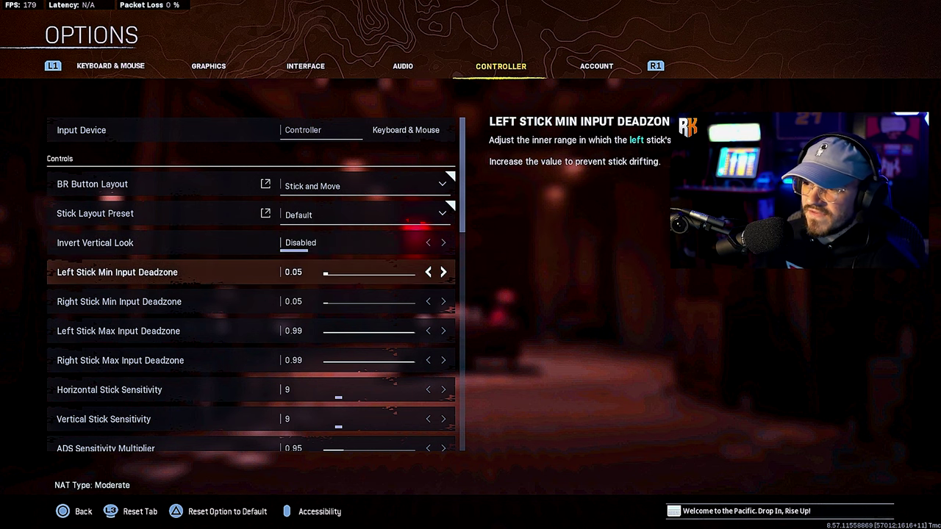
{"action": "left_click", "coordinate": [119, 301]}
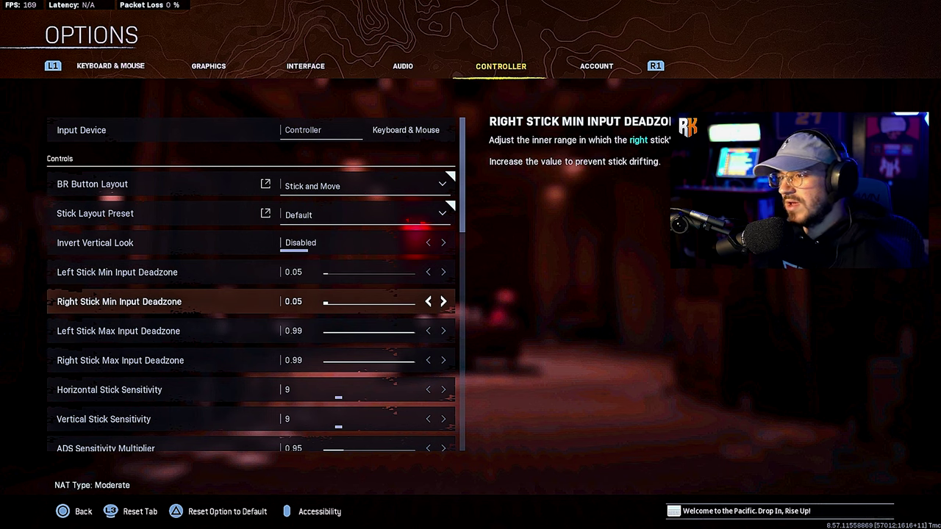
{"action": "left_click", "coordinate": [118, 331]}
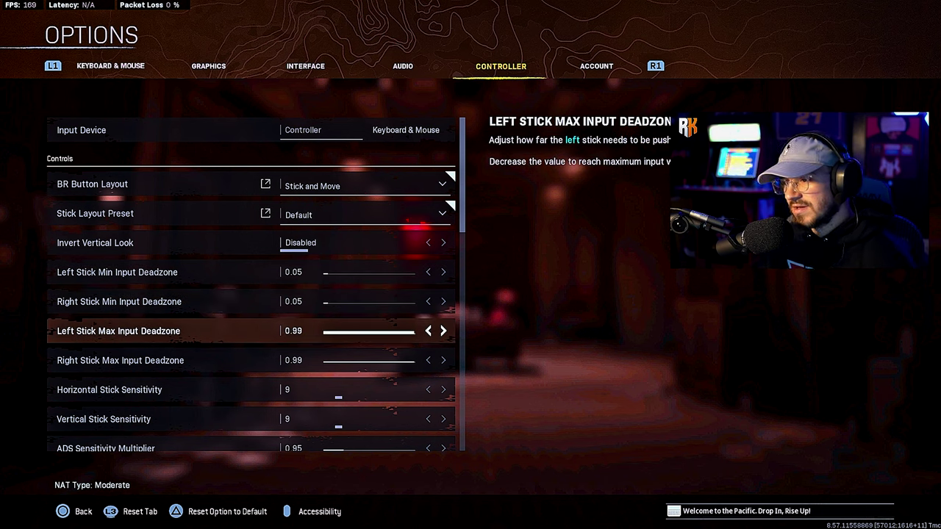
{"action": "left_click", "coordinate": [119, 360]}
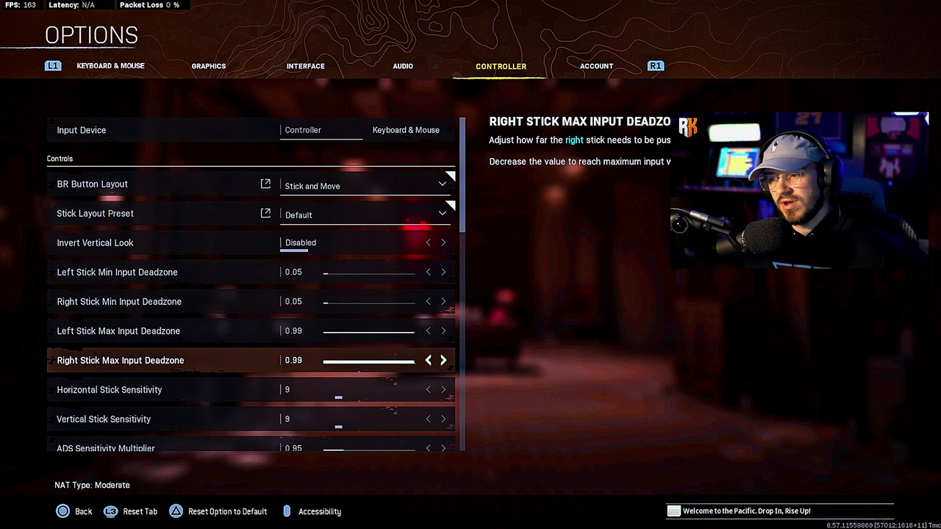
- Examine the controller's stick and ADS sensitivity, aim response curve, vibration, Aim Assist and Scale Aim Assist with FOV settings
{"action": "left_click", "coordinate": [109, 389]}
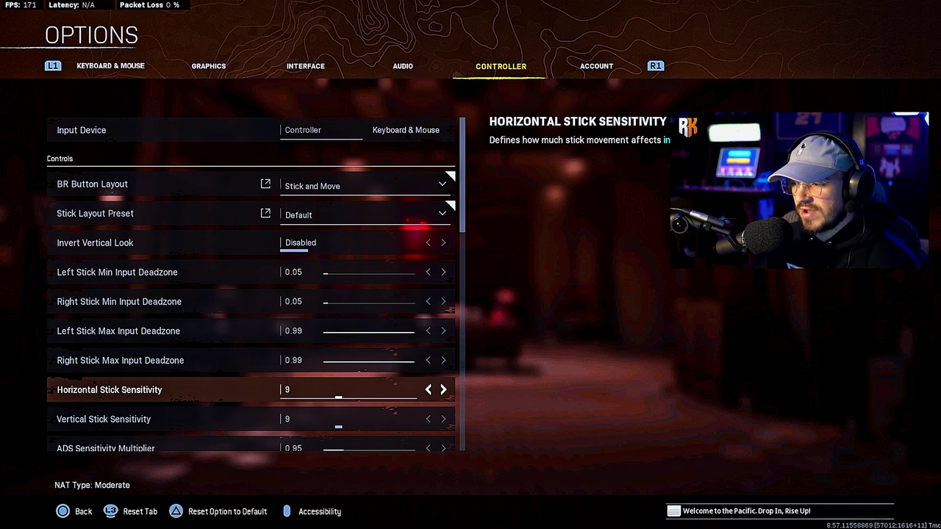
{"action": "key", "text": "Down"}
{"action": "key", "text": "Down"}
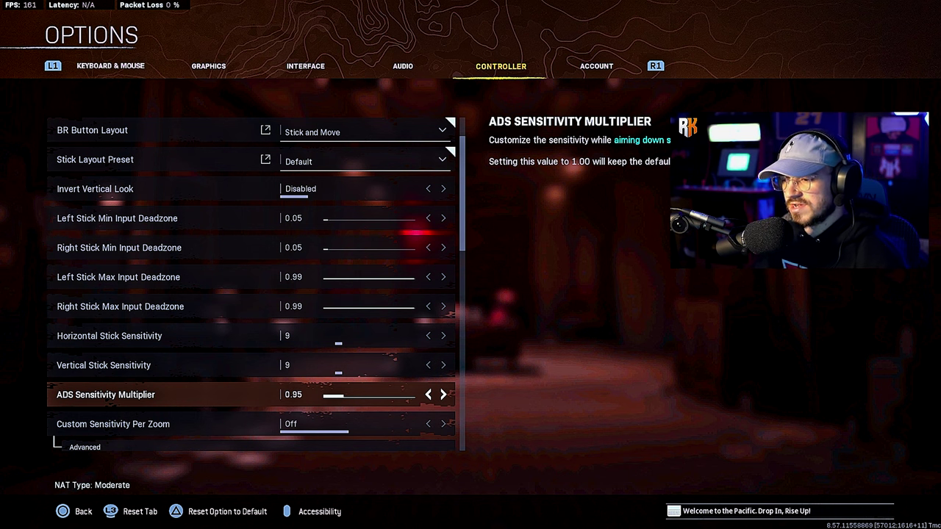
{"action": "key", "text": "Down"}
{"action": "key", "text": "Down"}
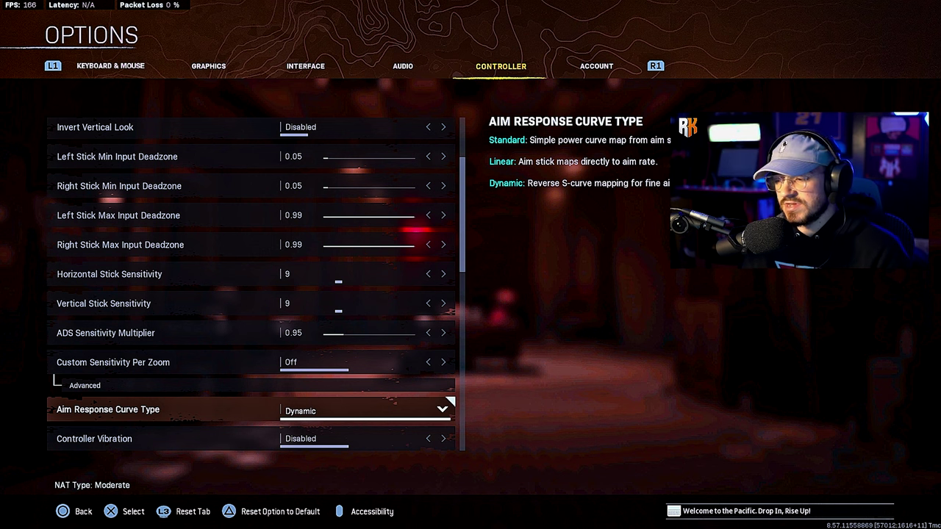
{"action": "key", "text": "Down"}
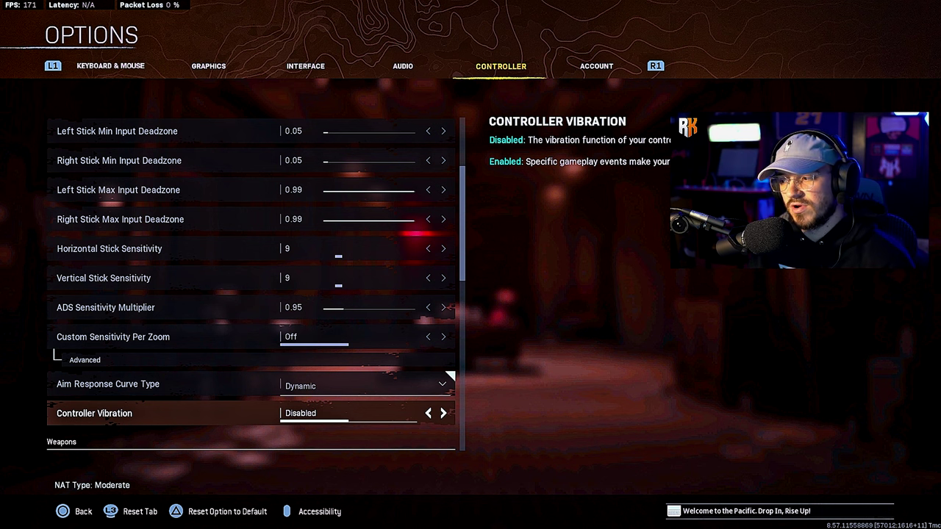
{"action": "key", "text": "Down"}
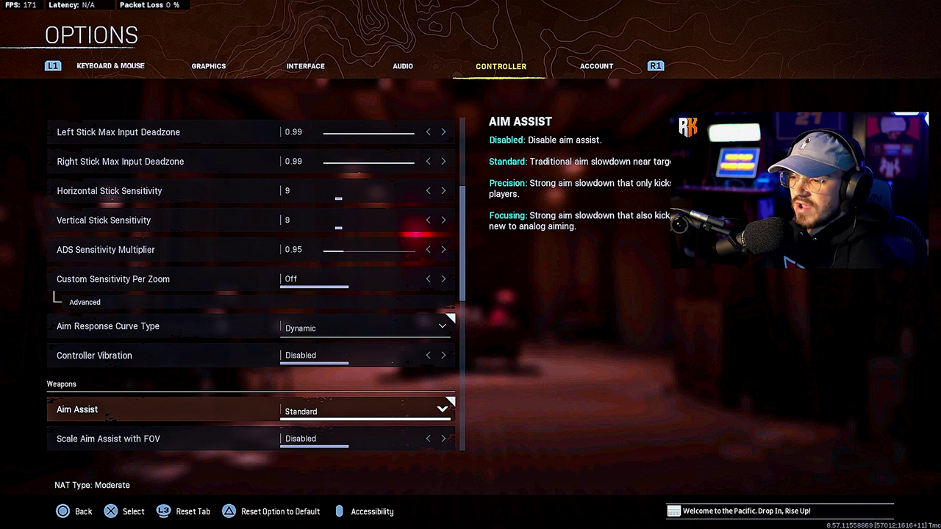
{"action": "key", "text": "Down"}
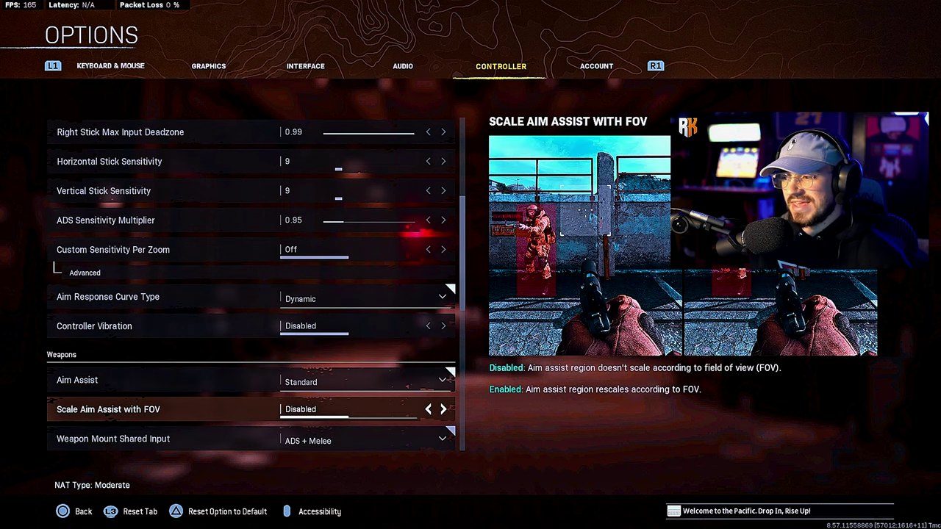
- Examine the controller's weapon settings from Weapon Mount Shared Input through Armor Plate Behavior, including aiming, equipment, reload and weapon-switch behavior
{"action": "key", "text": "Down"}
{"action": "key", "text": "Down"}
{"action": "key", "text": "Up"}
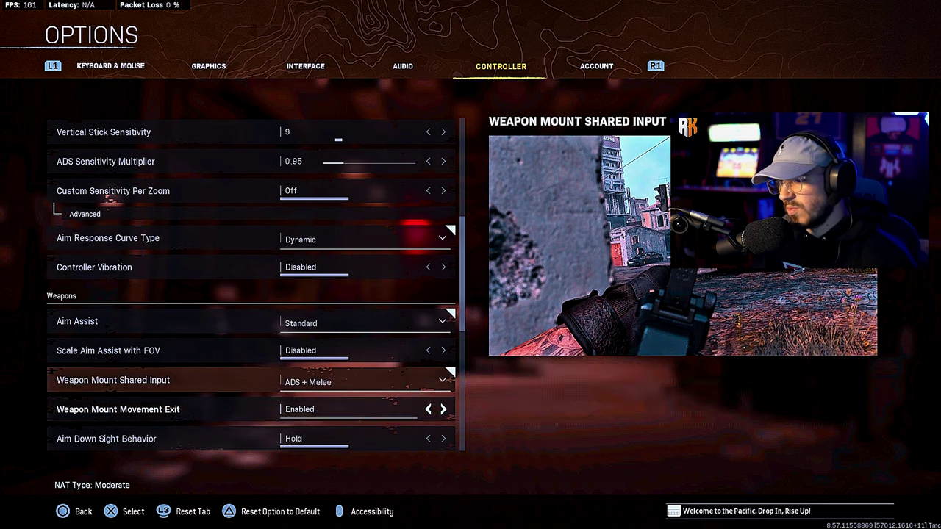
{"action": "key", "text": "Down"}
{"action": "key", "text": "Down"}
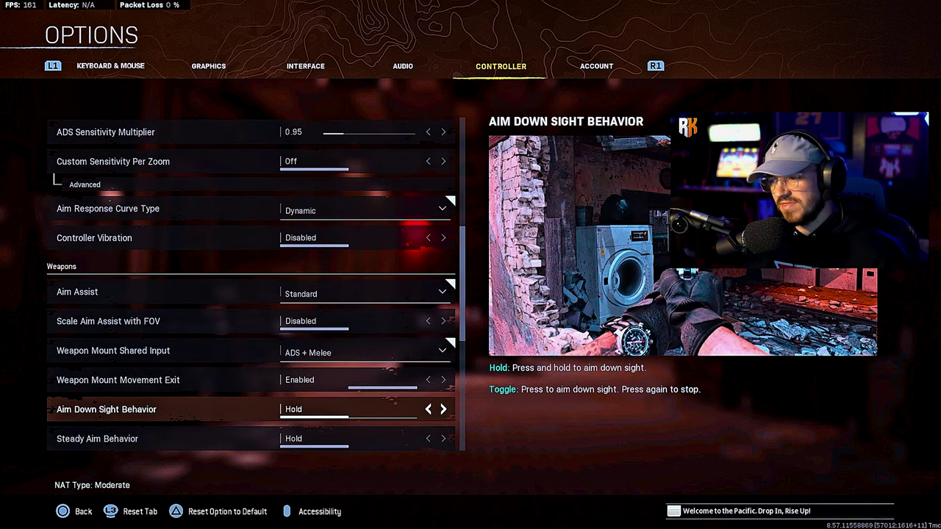
{"action": "key", "text": "Down"}
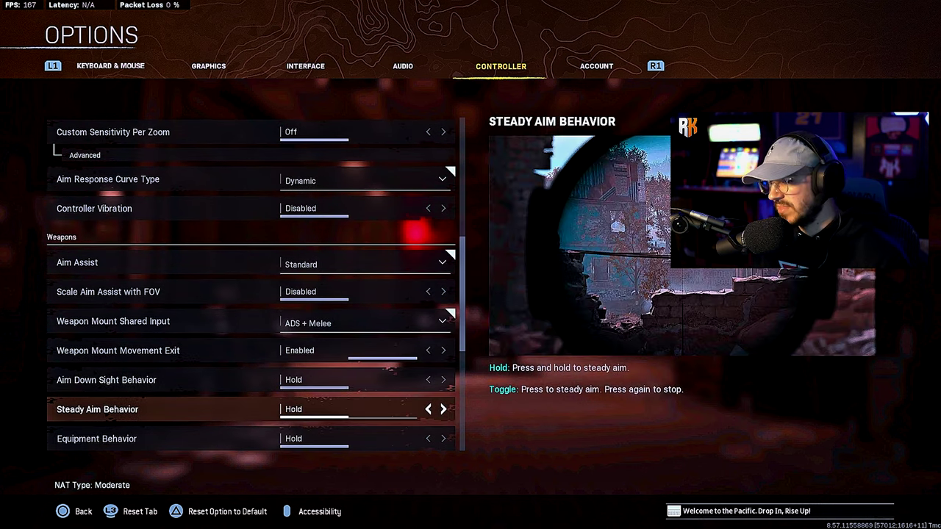
{"action": "key", "text": "Down"}
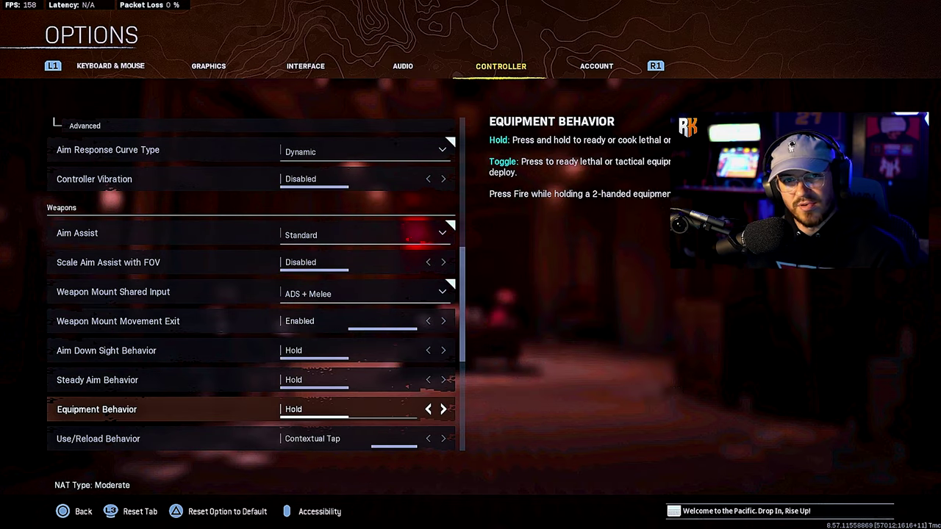
{"action": "key", "text": "Down"}
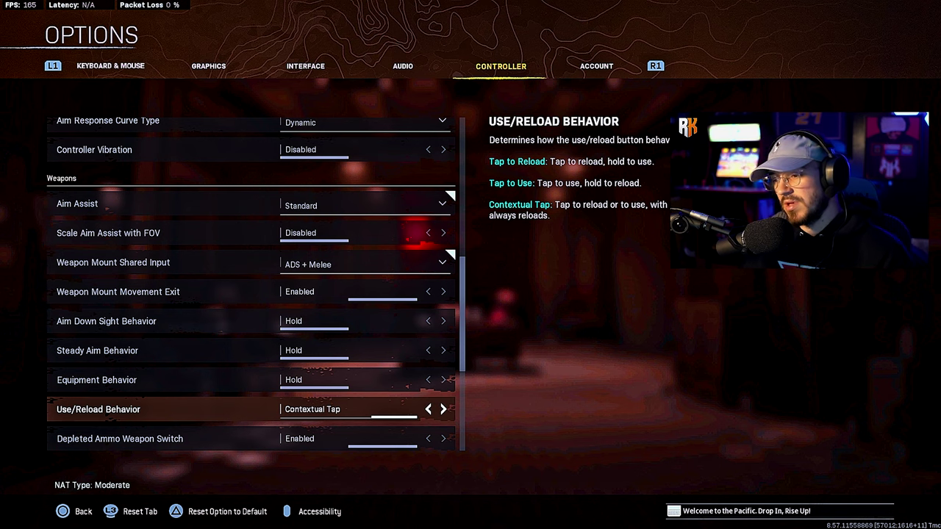
{"action": "key", "text": "Down"}
{"action": "key", "text": "Down"}
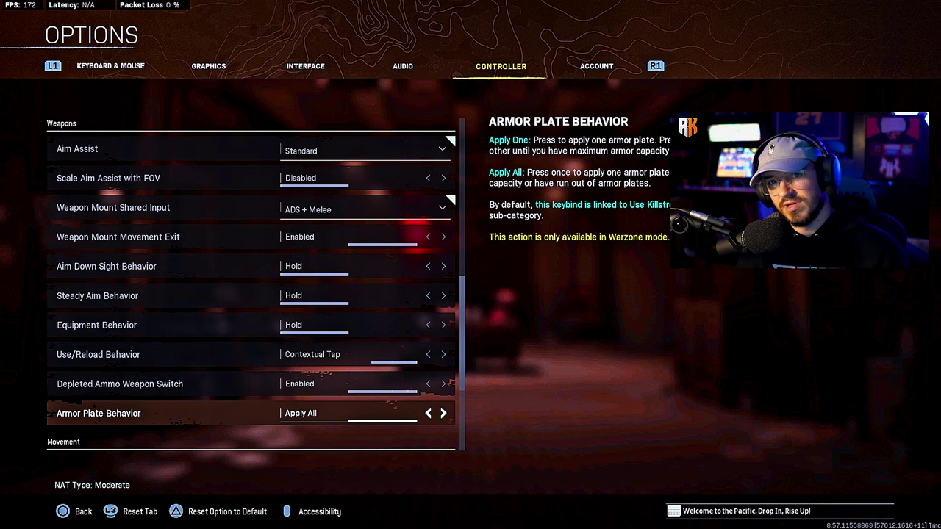
- Review the controller's movement settings from Slide Behavior through Parachute Auto-Deploy, including both sprint options, and return to the Input Device setting
{"action": "key", "text": "Down"}
{"action": "key", "text": "Down"}
{"action": "key", "text": "Up"}
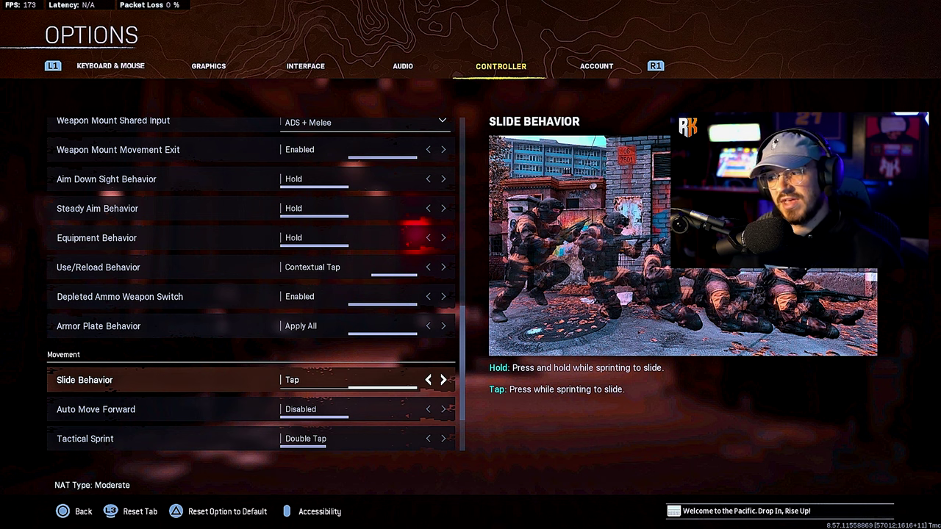
{"action": "key", "text": "Down"}
{"action": "key", "text": "Down"}
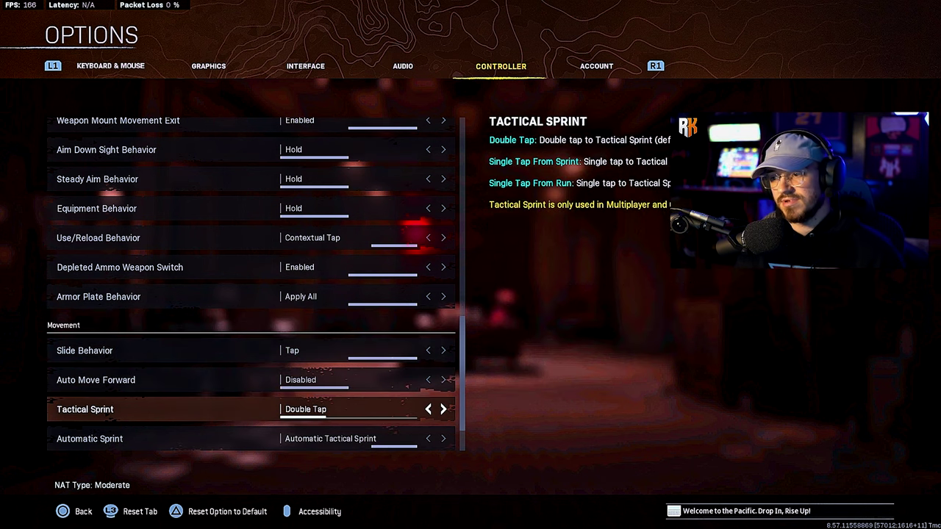
{"action": "key", "text": "Down"}
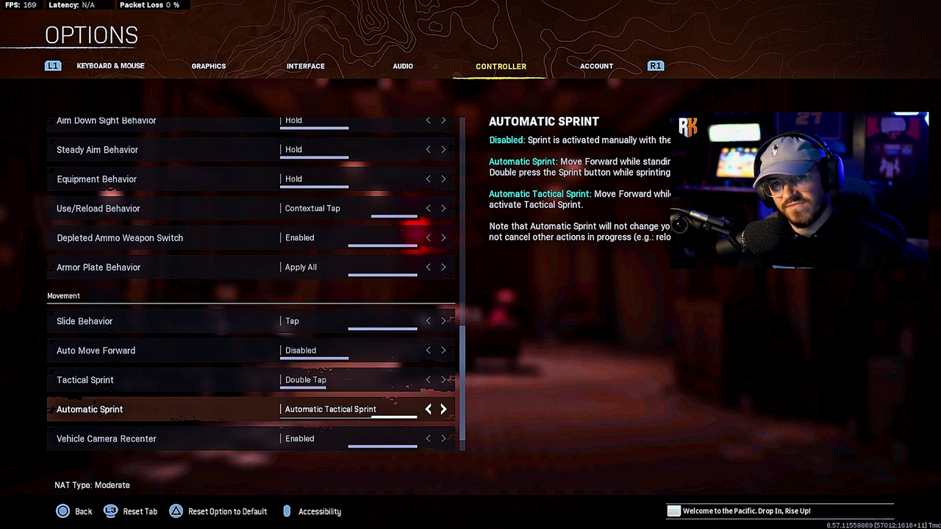
{"action": "key", "text": "Down"}
{"action": "key", "text": "Up"}
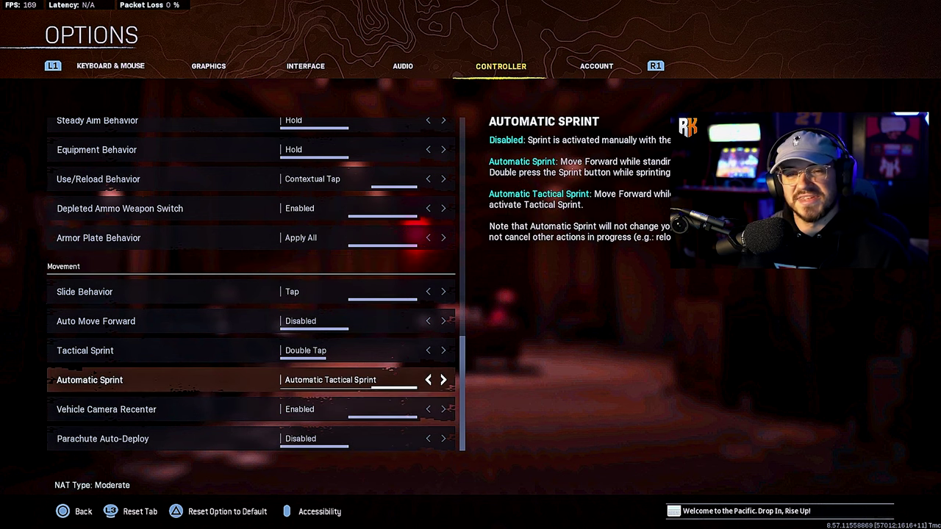
{"action": "key", "text": "Down"}
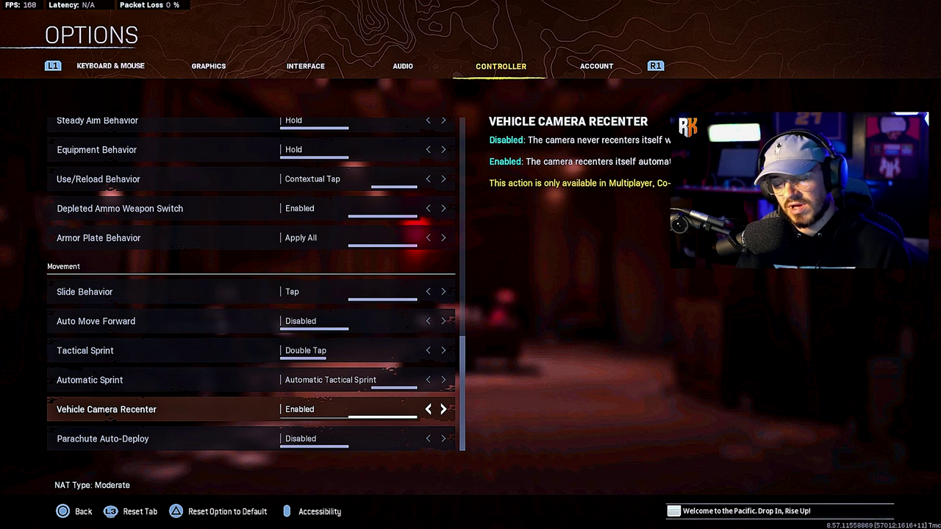
{"action": "key", "text": "Down"}
{"action": "key", "text": "Down"}
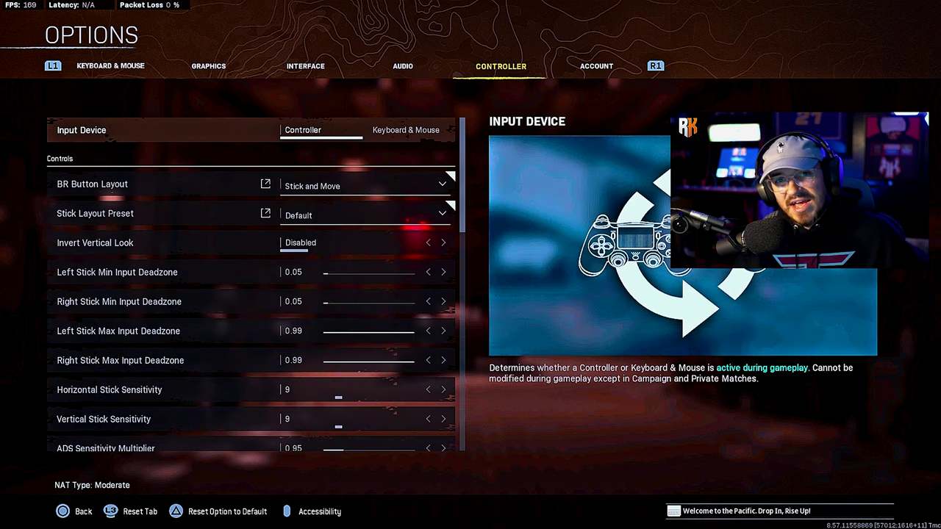